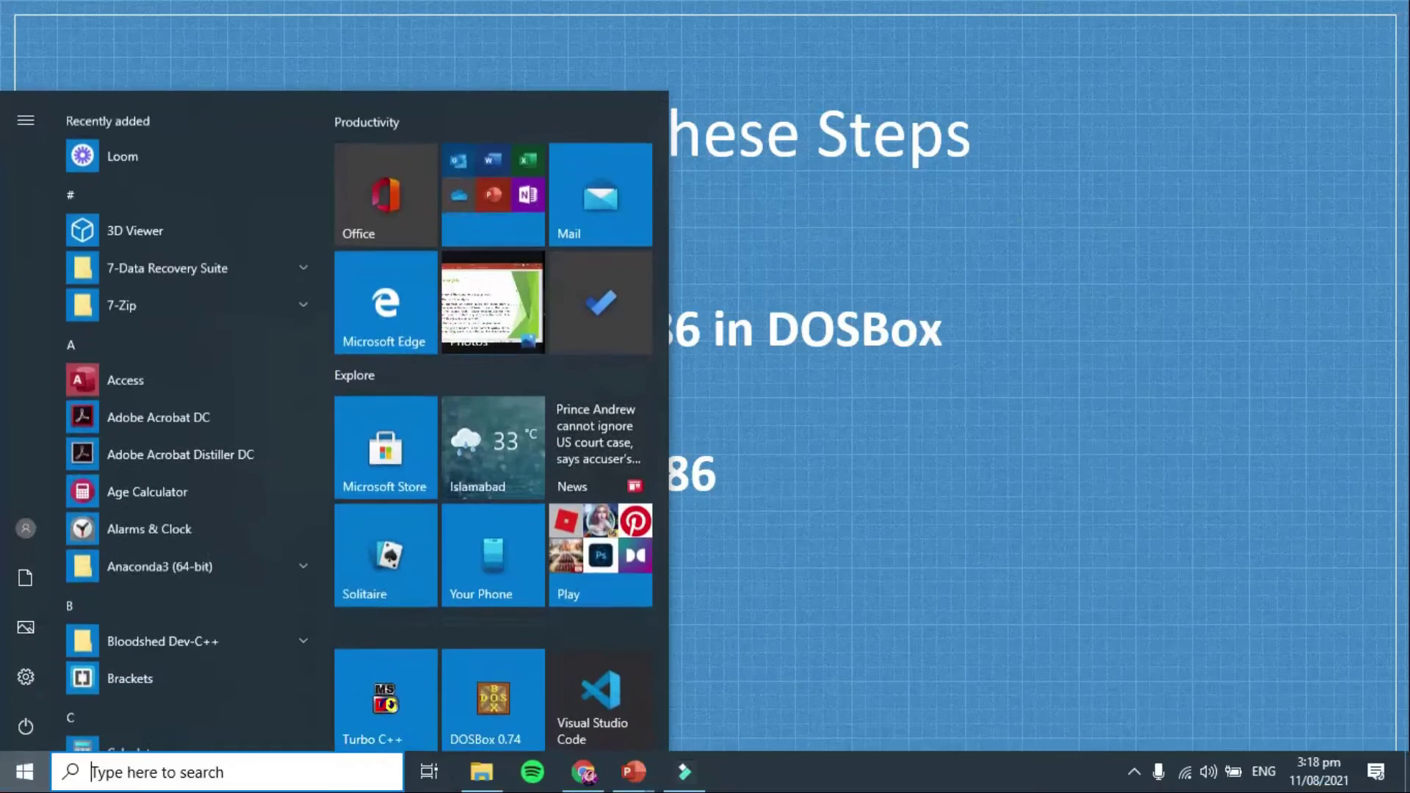
- Launch DOSBox, mount c:\8086 as drive C, switch to C:, and minimize the window
left_click(485, 690)
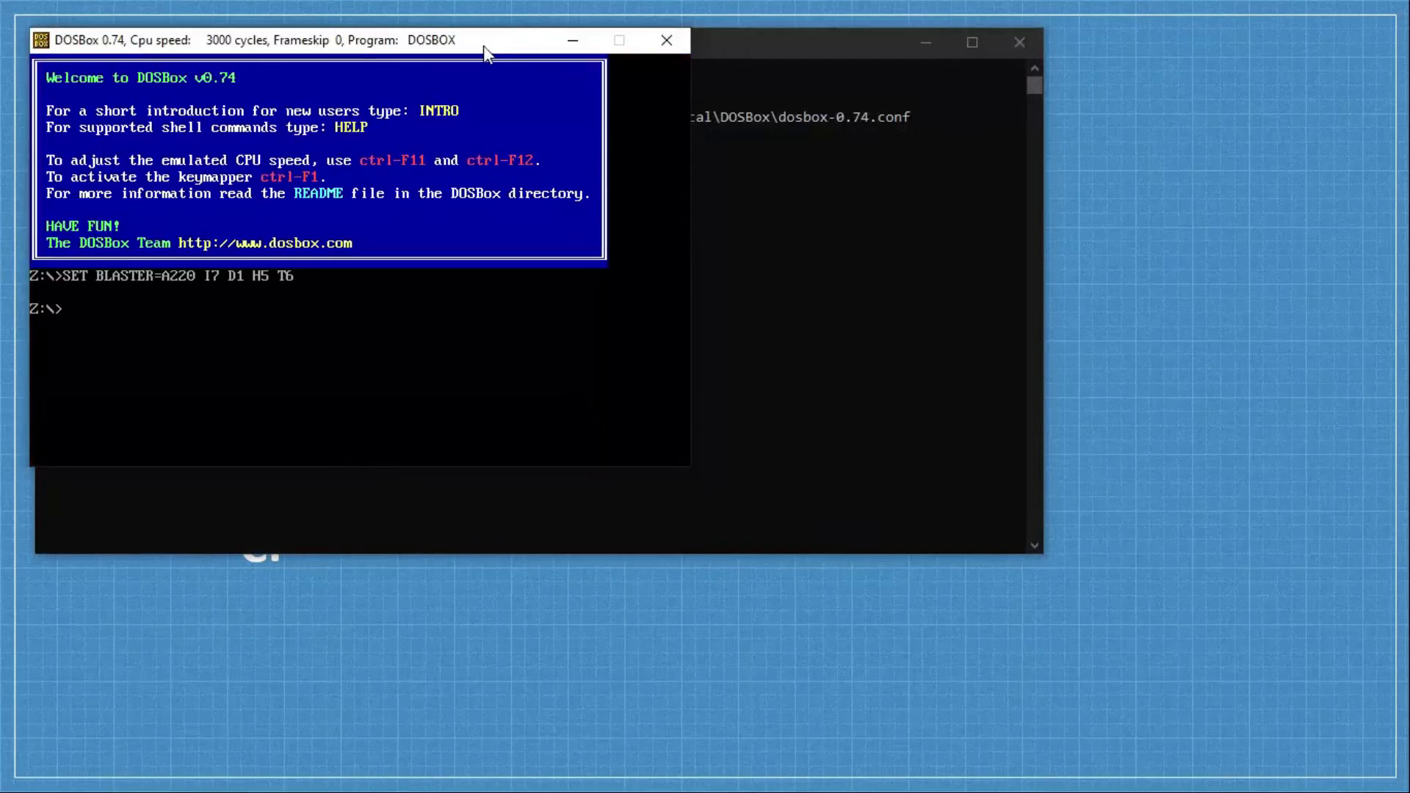
left_click_drag(484, 44, 791, 156)
type("mount c c")
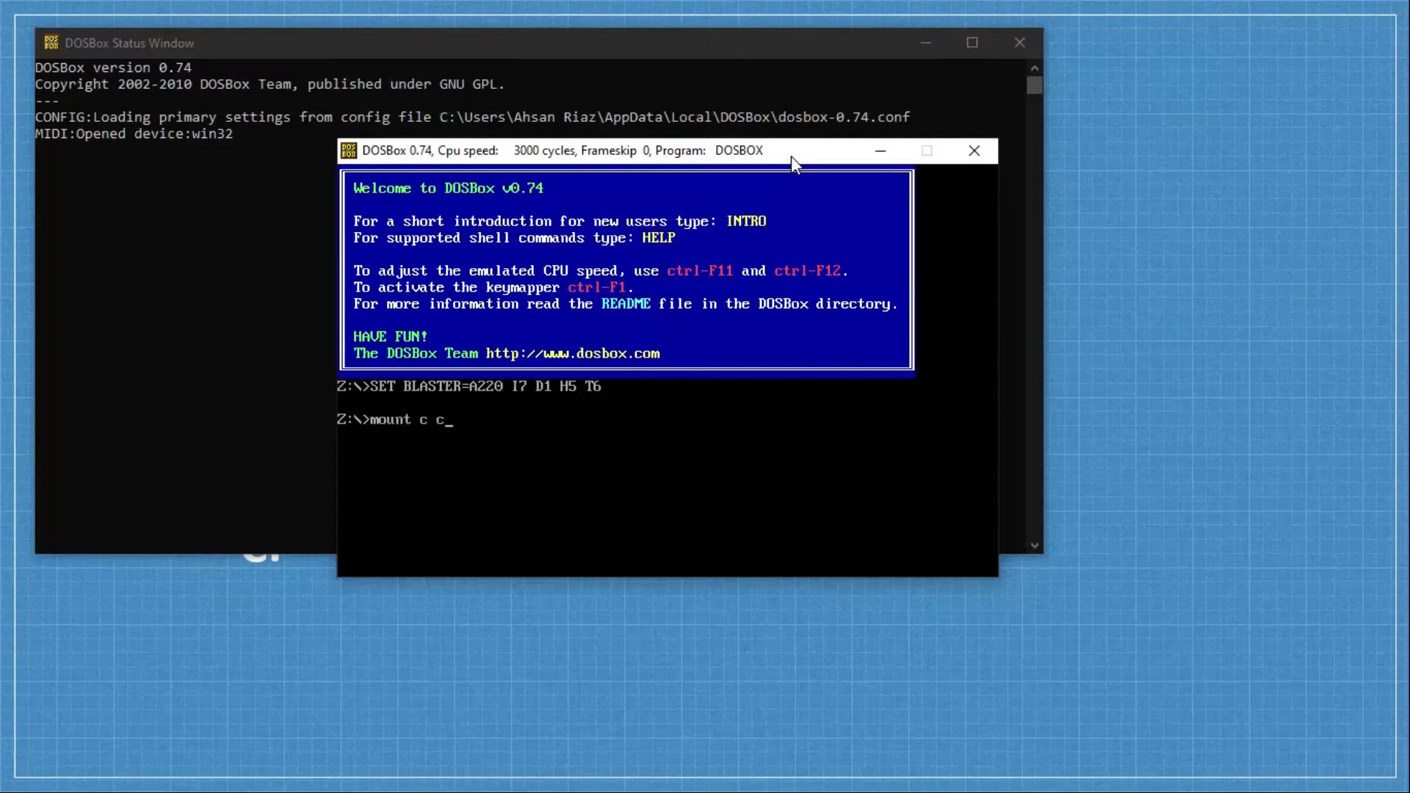
type(":\\8086")
key("Return")
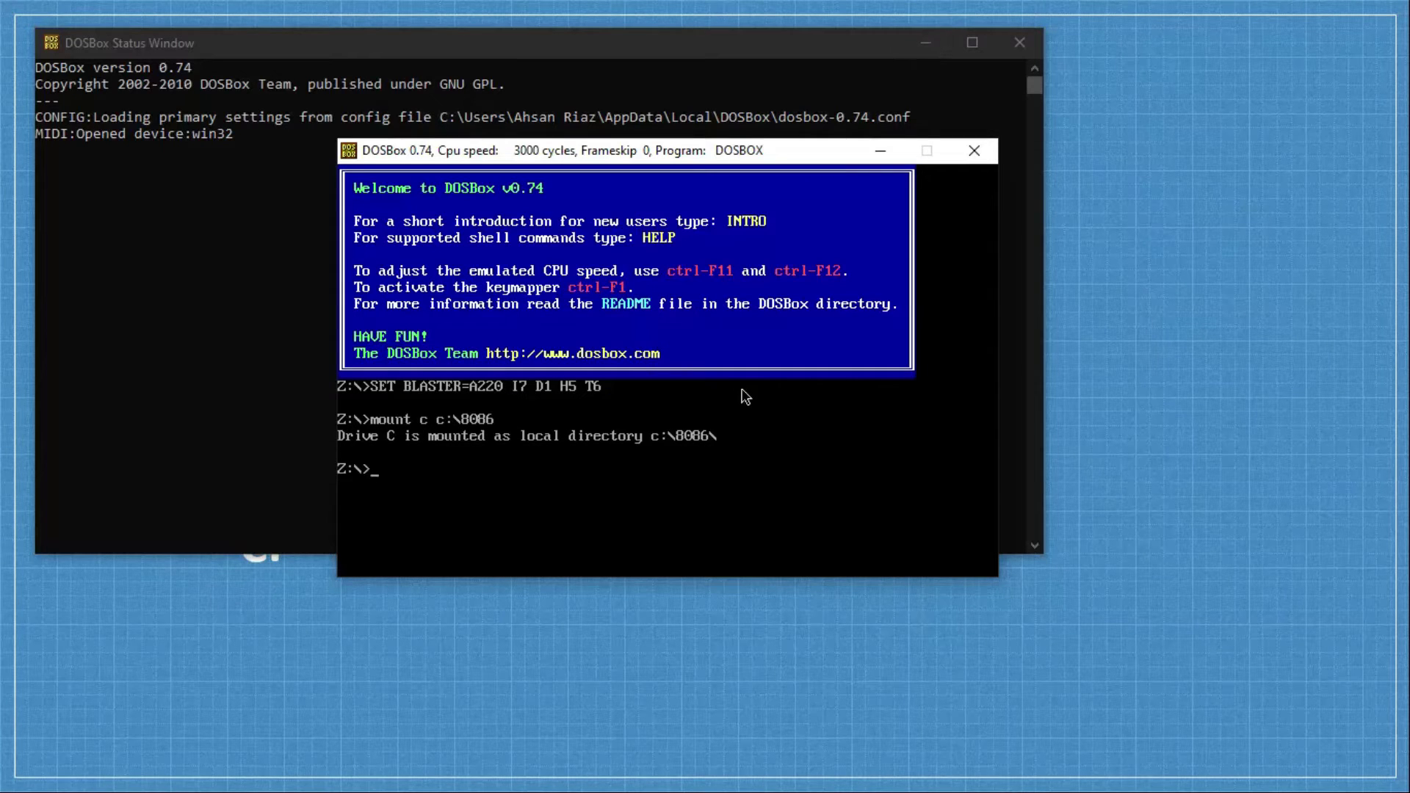
type("c:")
key("Return")
left_click(877, 153)
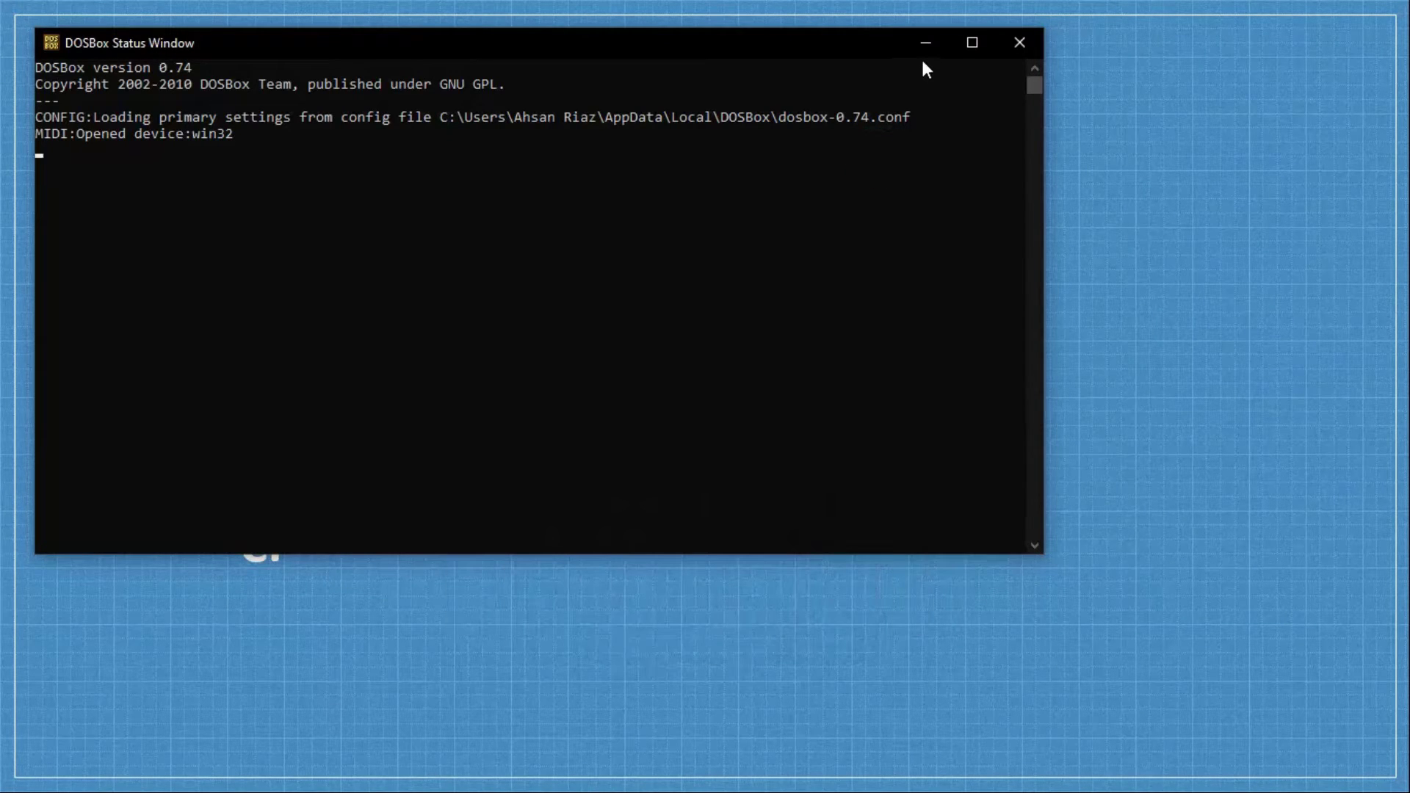
- Switch away from PowerPoint to the File Explorer window showing C:\8086
key("alt+Tab")
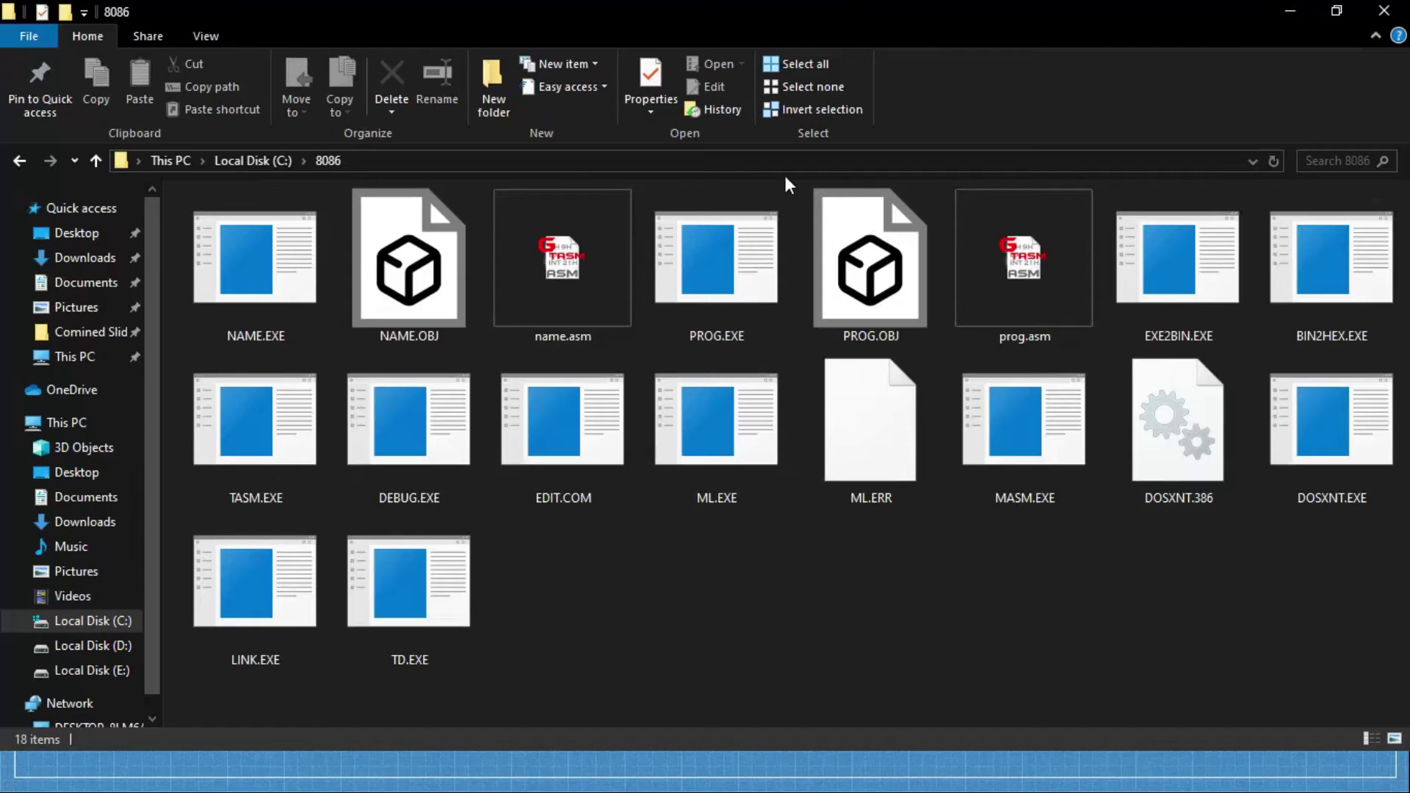
- Delete NAME.EXE from the 8086 folder using its right-click menu
right_click(298, 267)
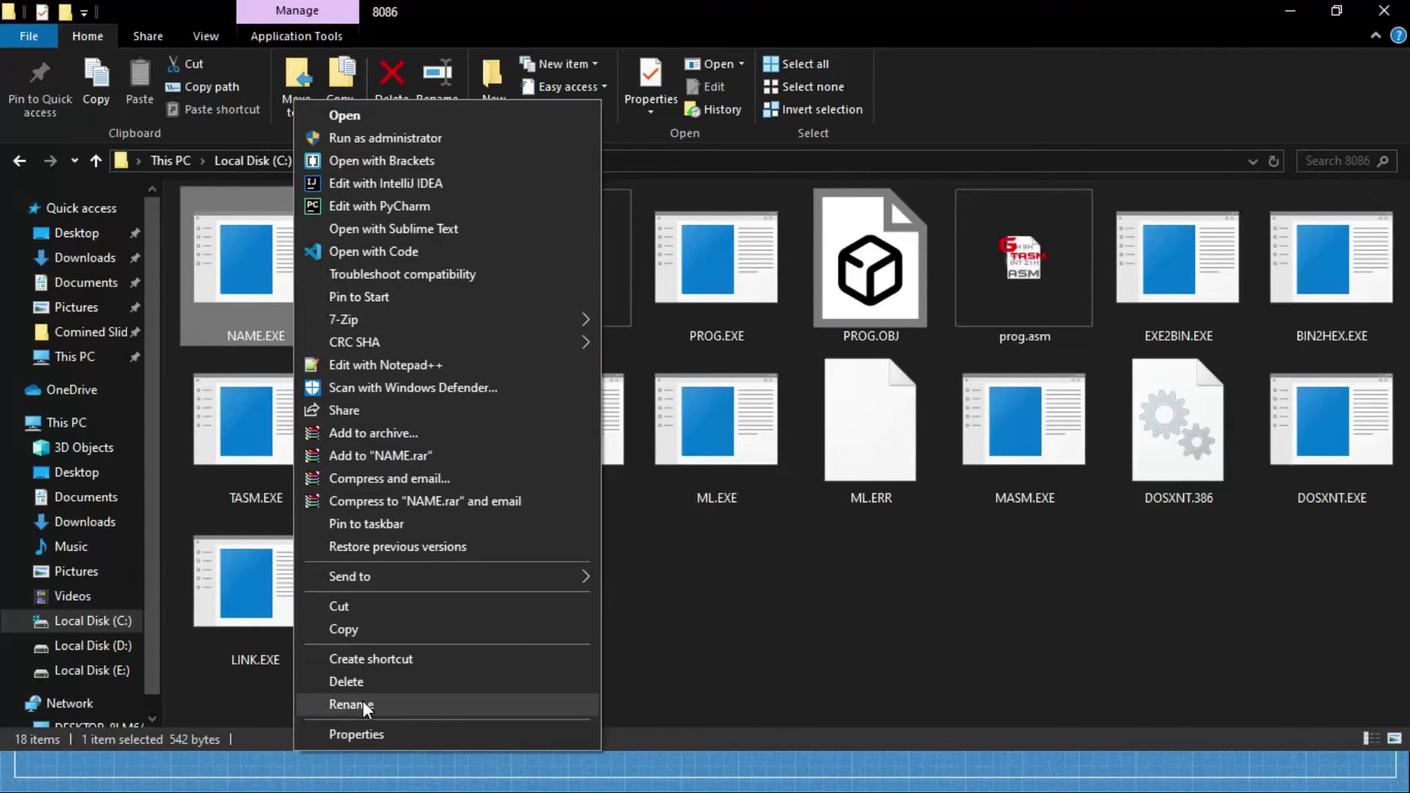
left_click(400, 681)
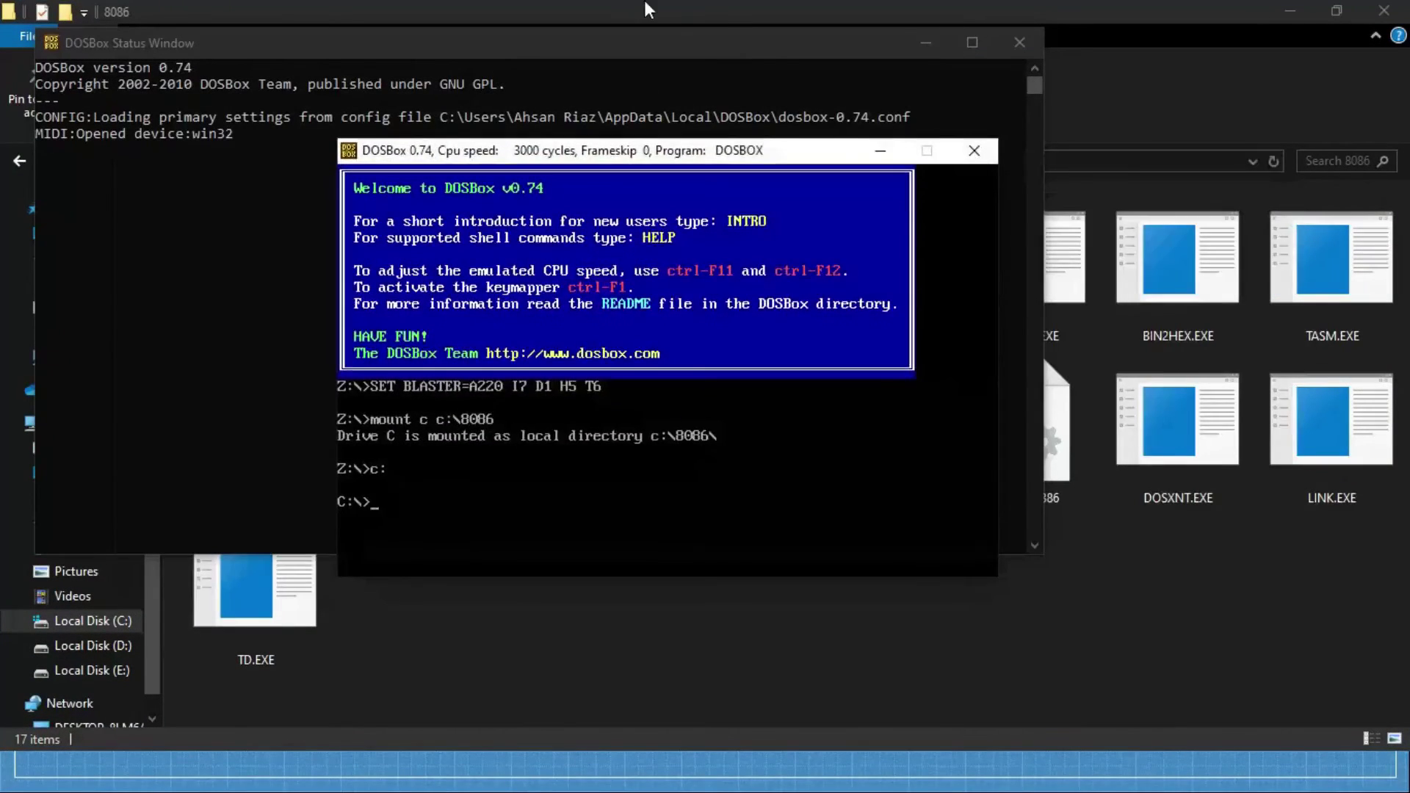
- Bring DOSBox forward and assemble name.asm with 'masm name.asm'
left_click(915, 34)
left_click_drag(741, 149, 1142, 313)
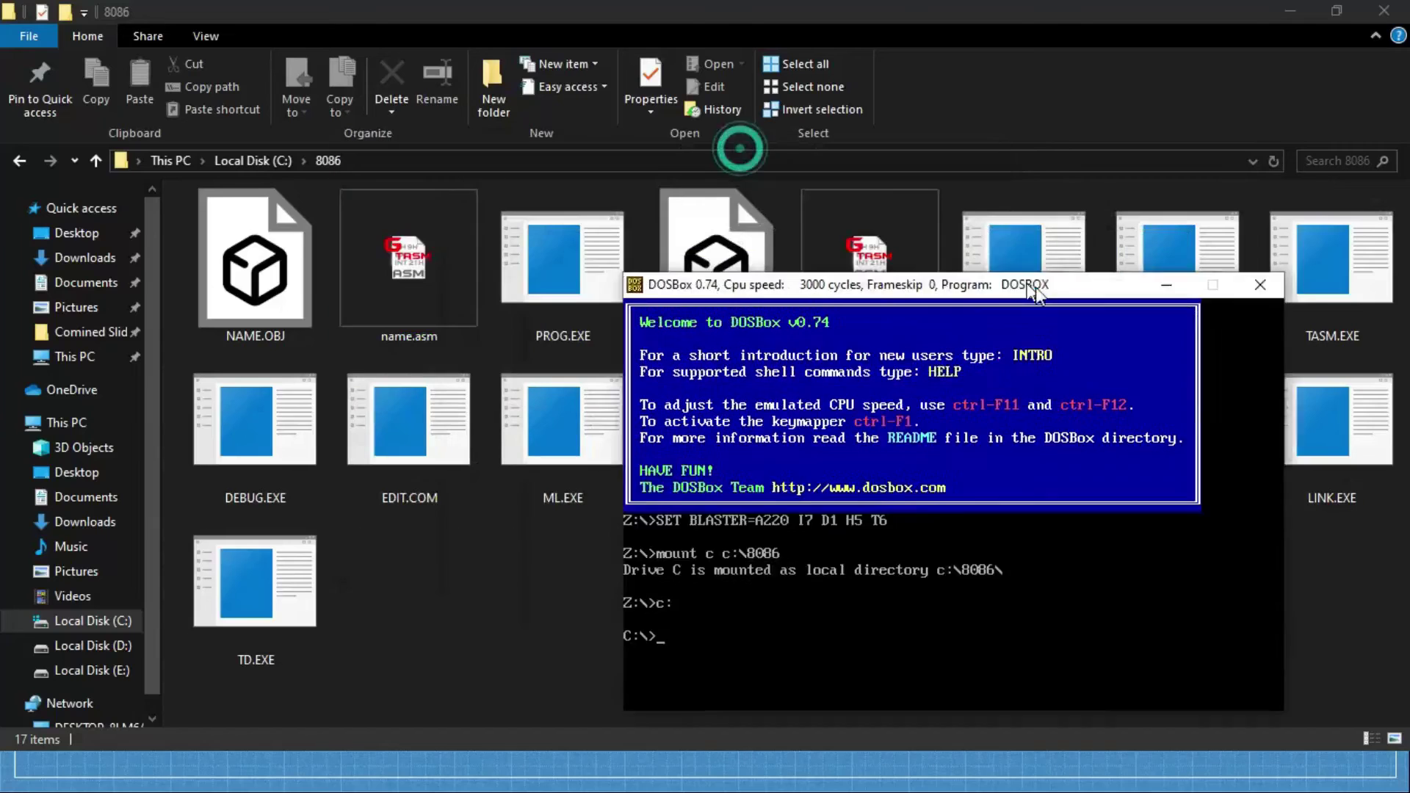
type("masm")
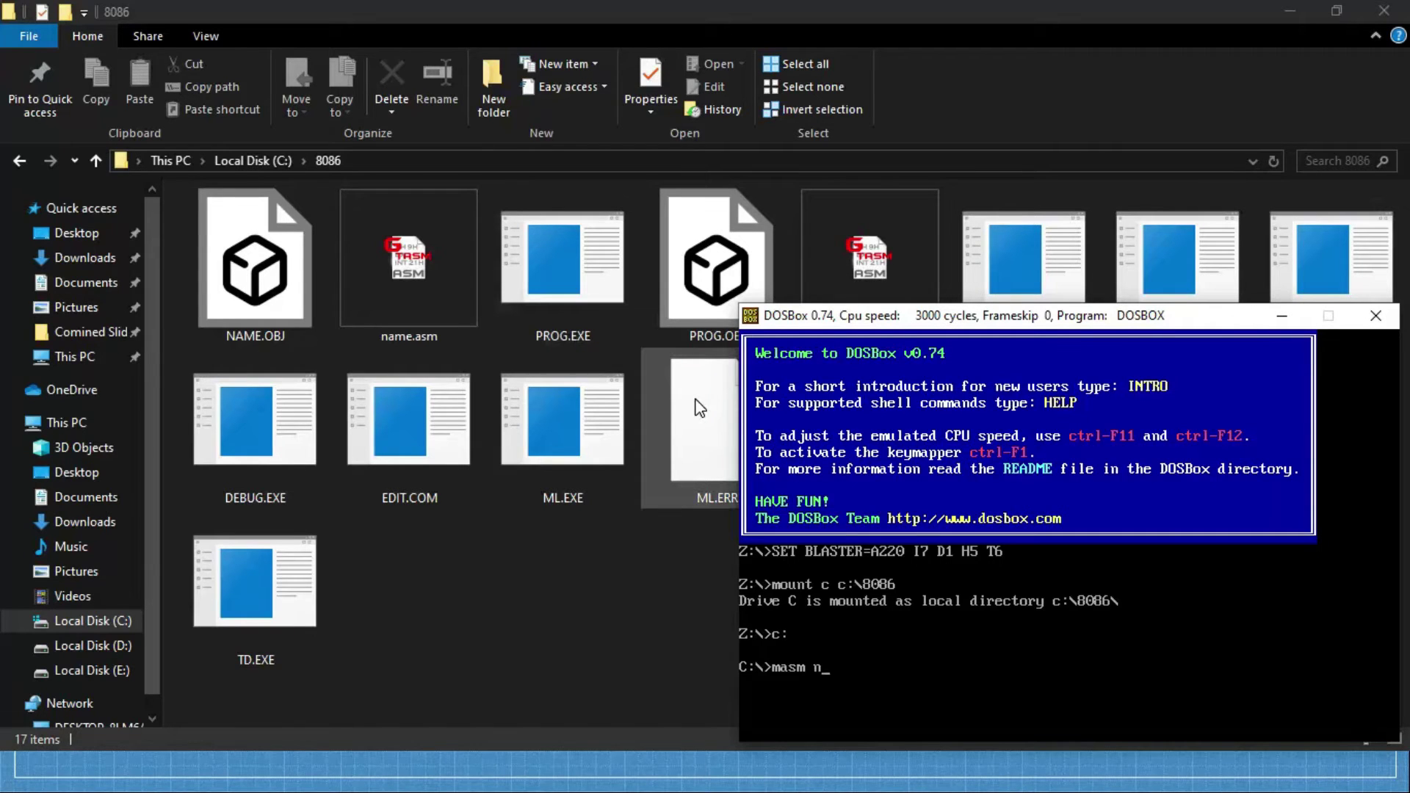
type("na")
type("me.as")
type("m")
key("Return")
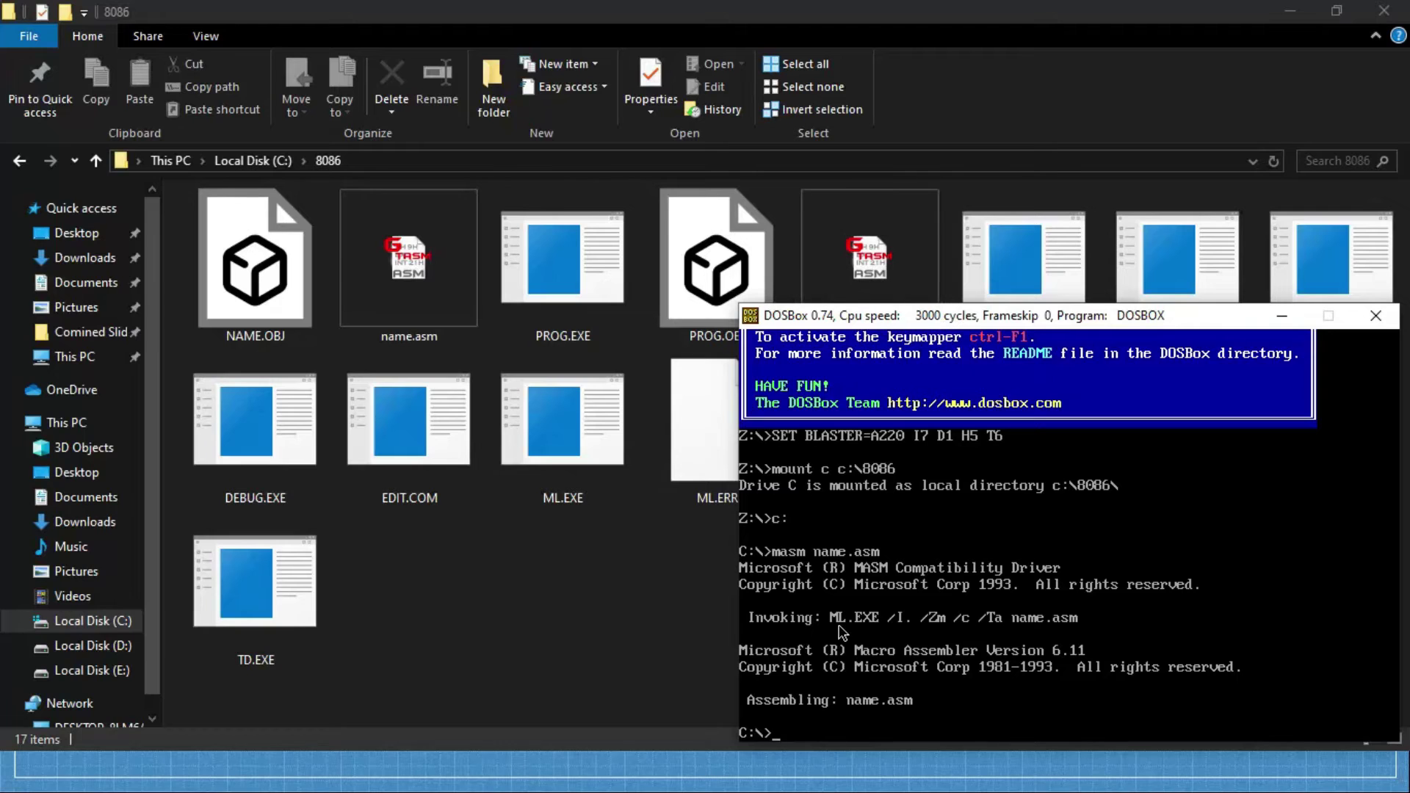
type("link name.ob")
type("j")
- Link name.obj, accepting the default executable name and remaining linker options
key("Return")
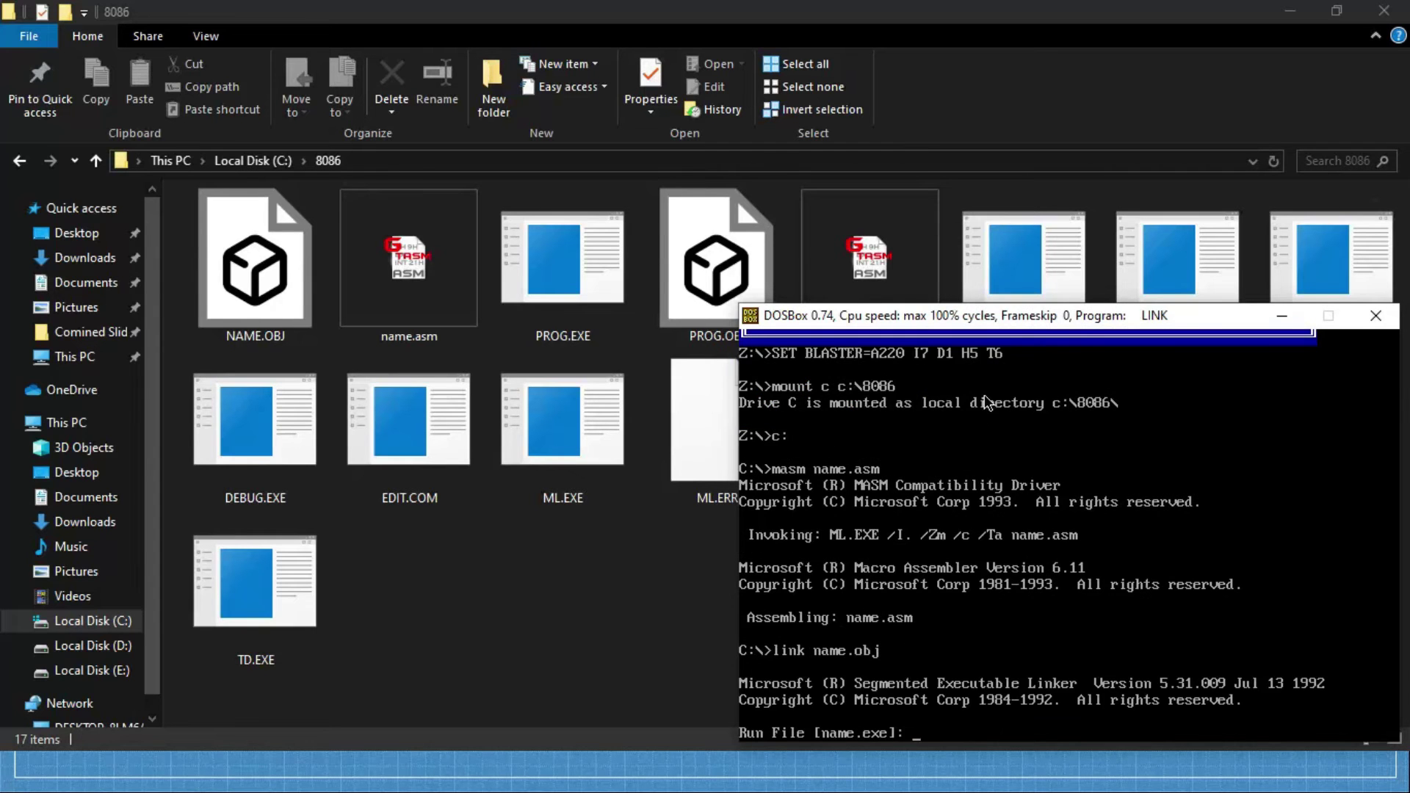
left_click_drag(1077, 329, 1012, 224)
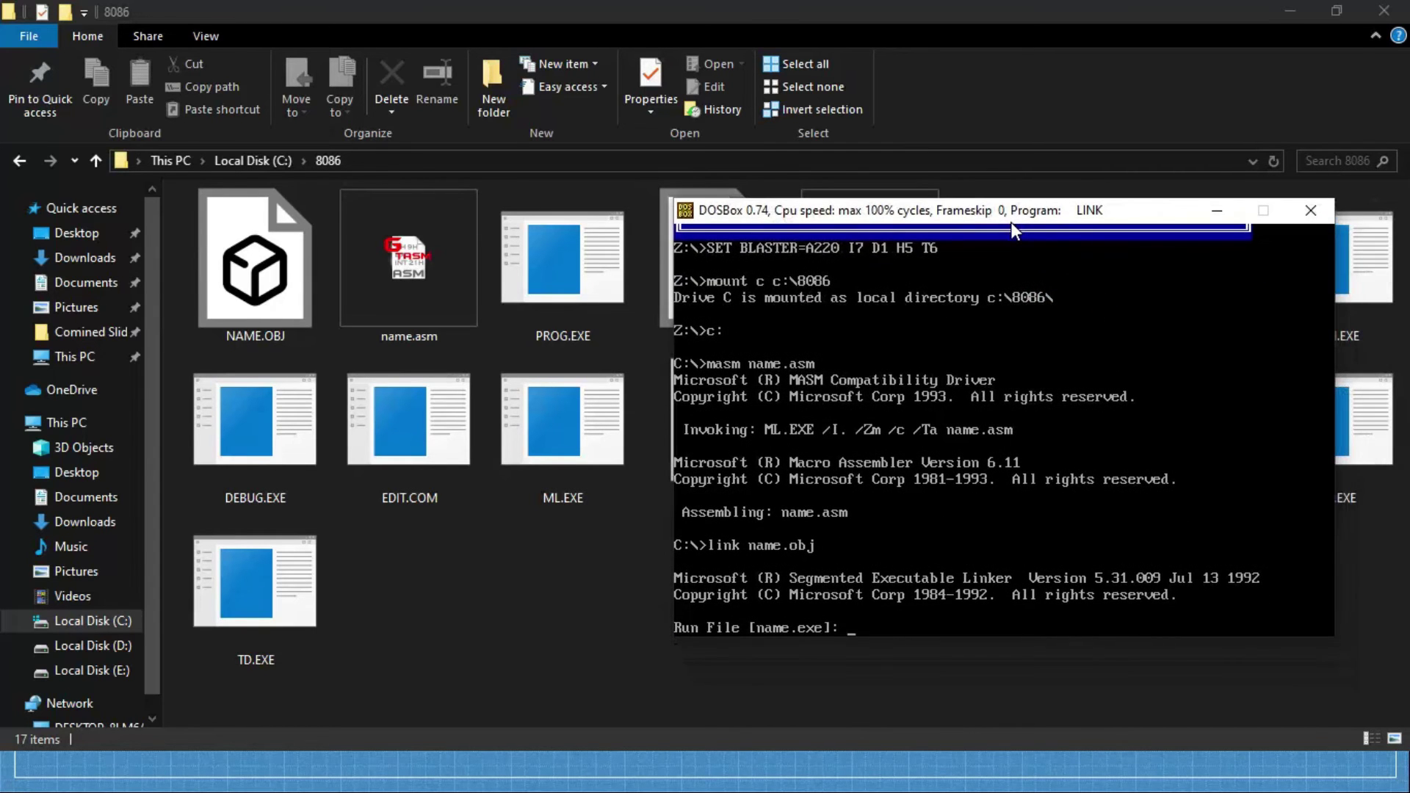
key("Return")
key("Return")
key("Return")
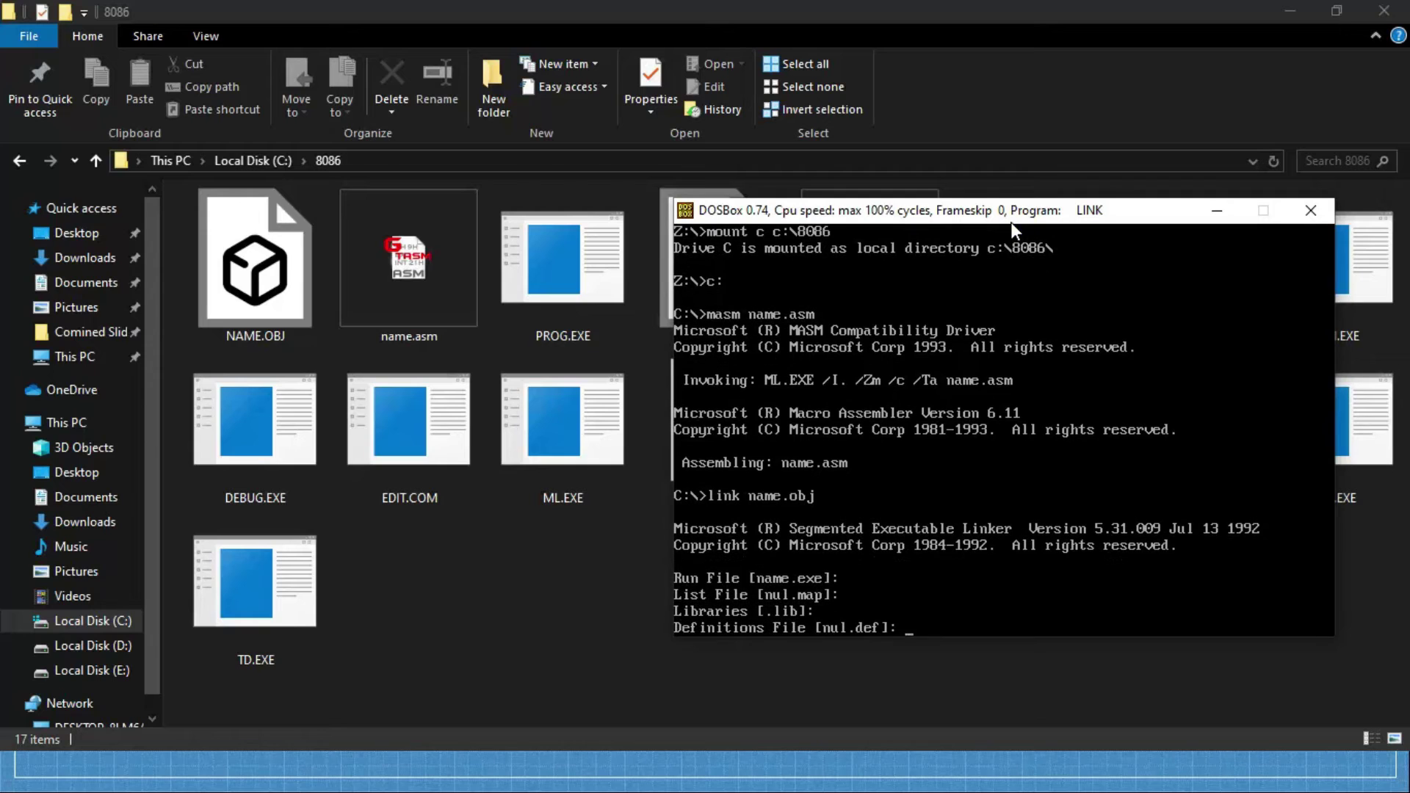
key("Return")
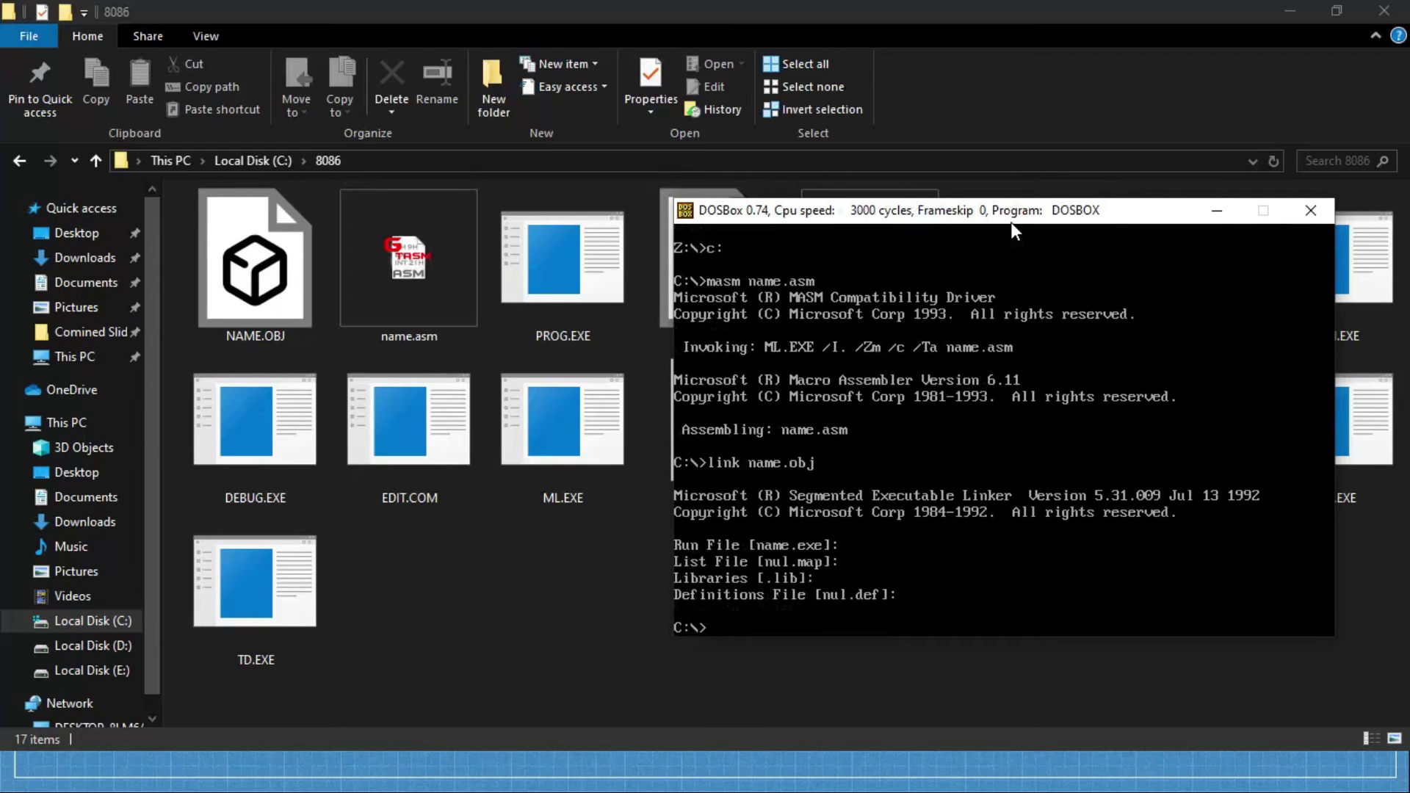
type("mame.")
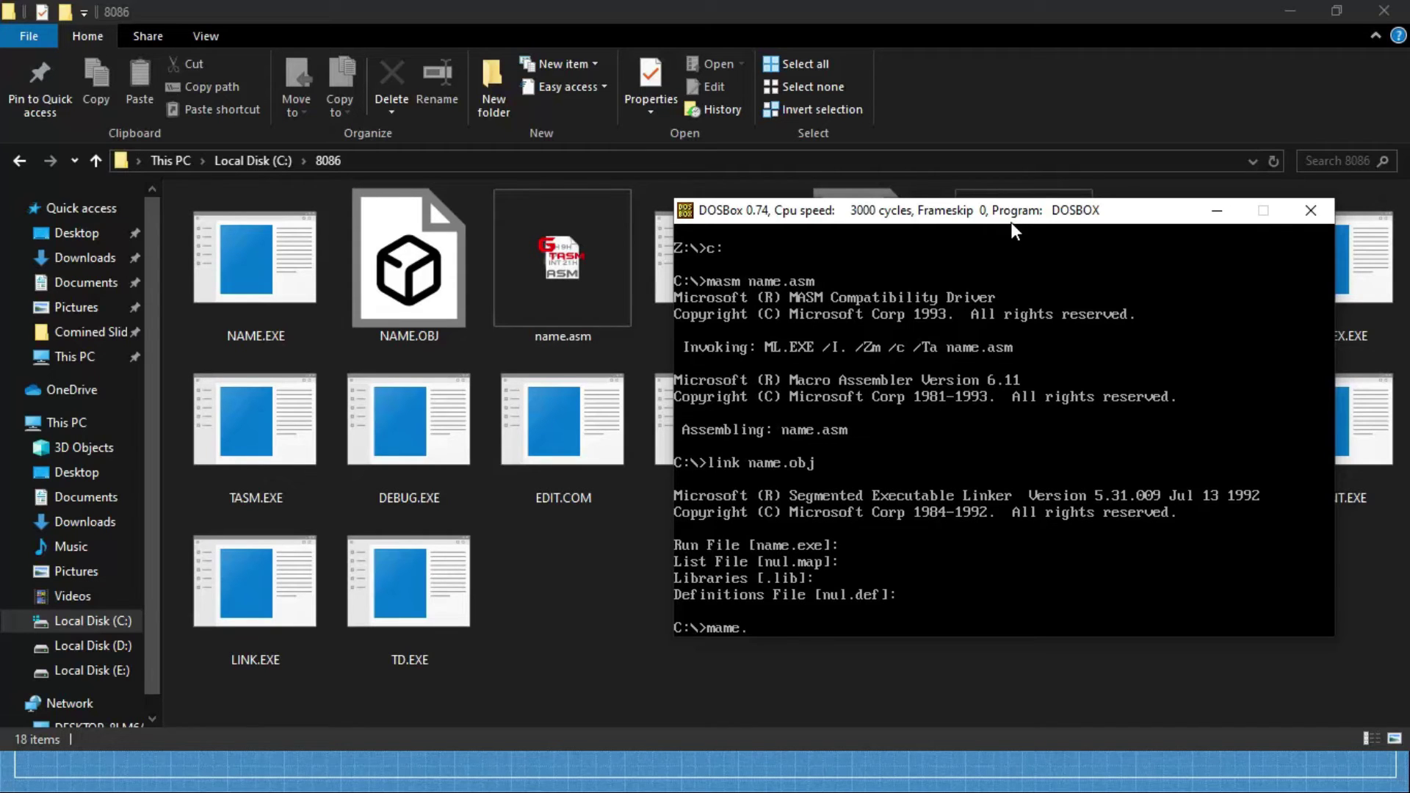
- Run name.exe, then 'name', both printing 'AR Techniques'
key("BackSpace")
key("BackSpace")
key("BackSpace")
key("BackSpace")
key("BackSpace")
type("nam.")
type("exe")
key("Return")
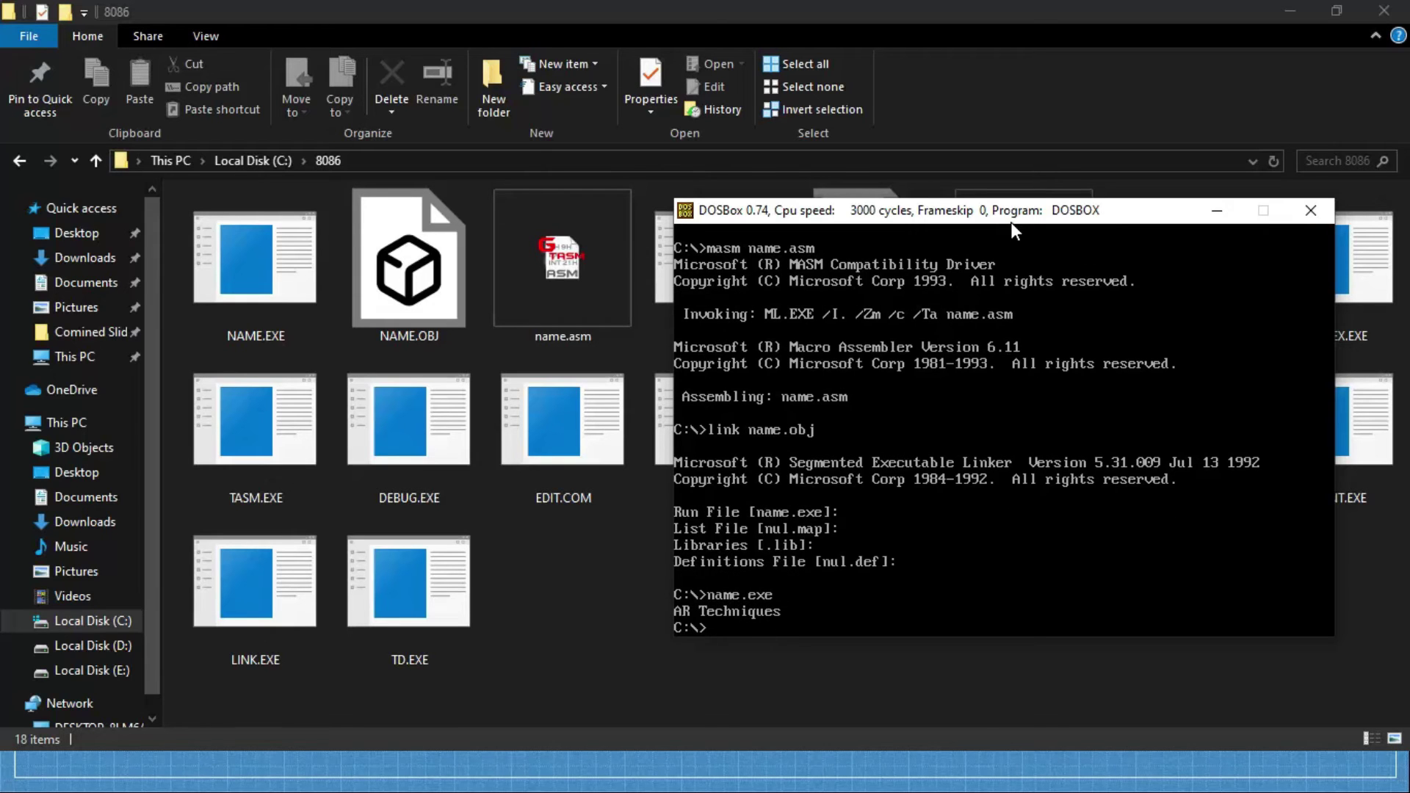
key("Up")
key("BackSpace")
key("BackSpace")
key("BackSpace")
key("BackSpace")
key("Return")
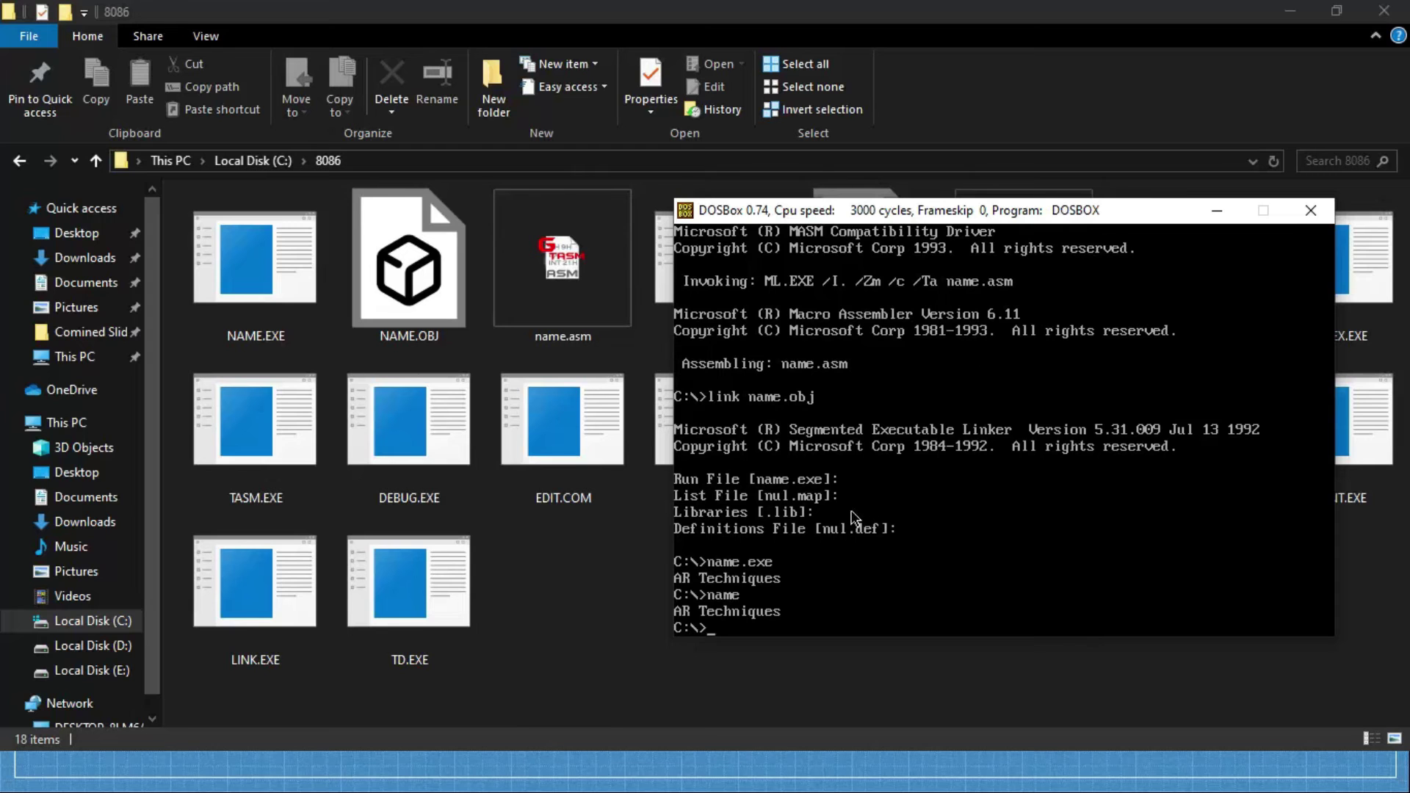
left_click(1217, 210)
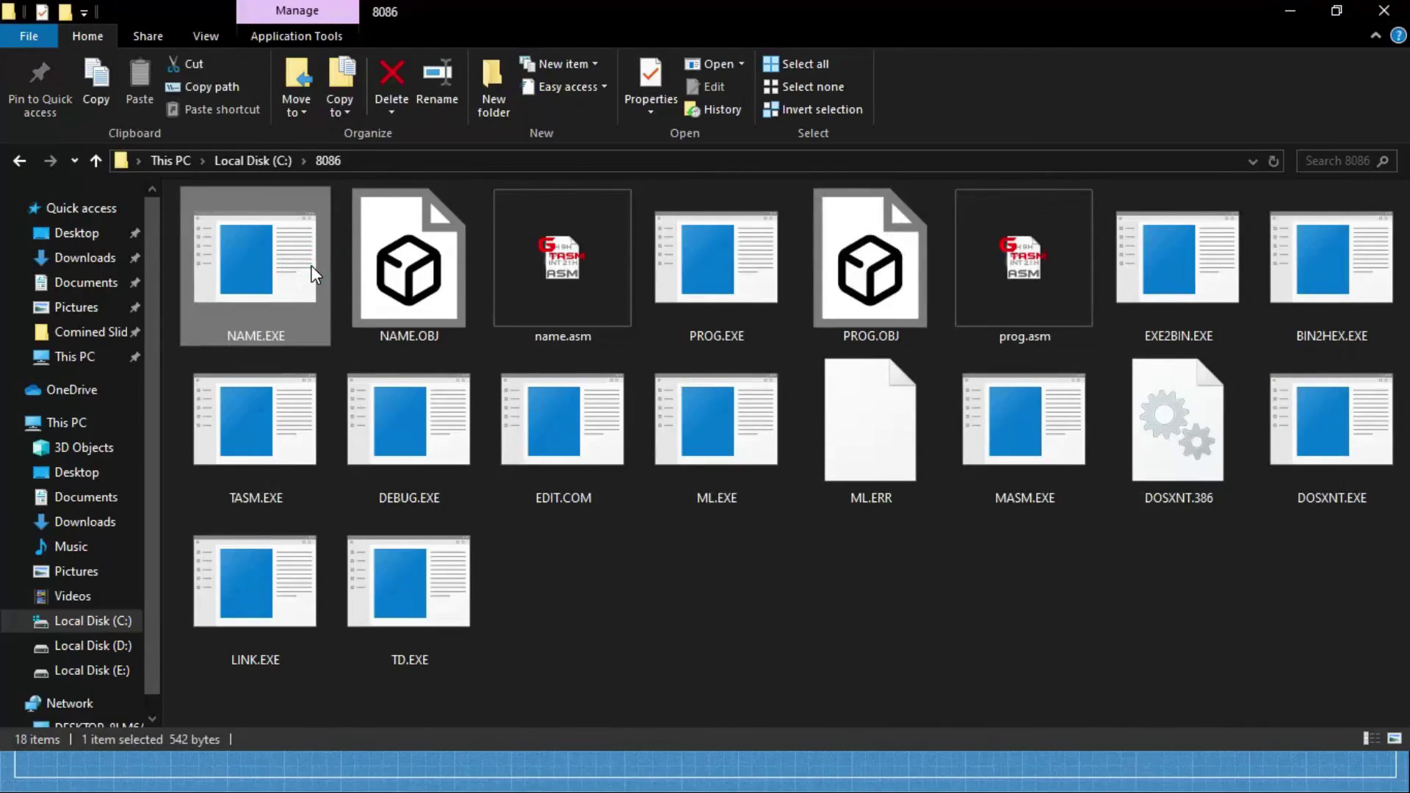
- Delete the selected NAME.EXE and switch back to DOSBox
key("Delete")
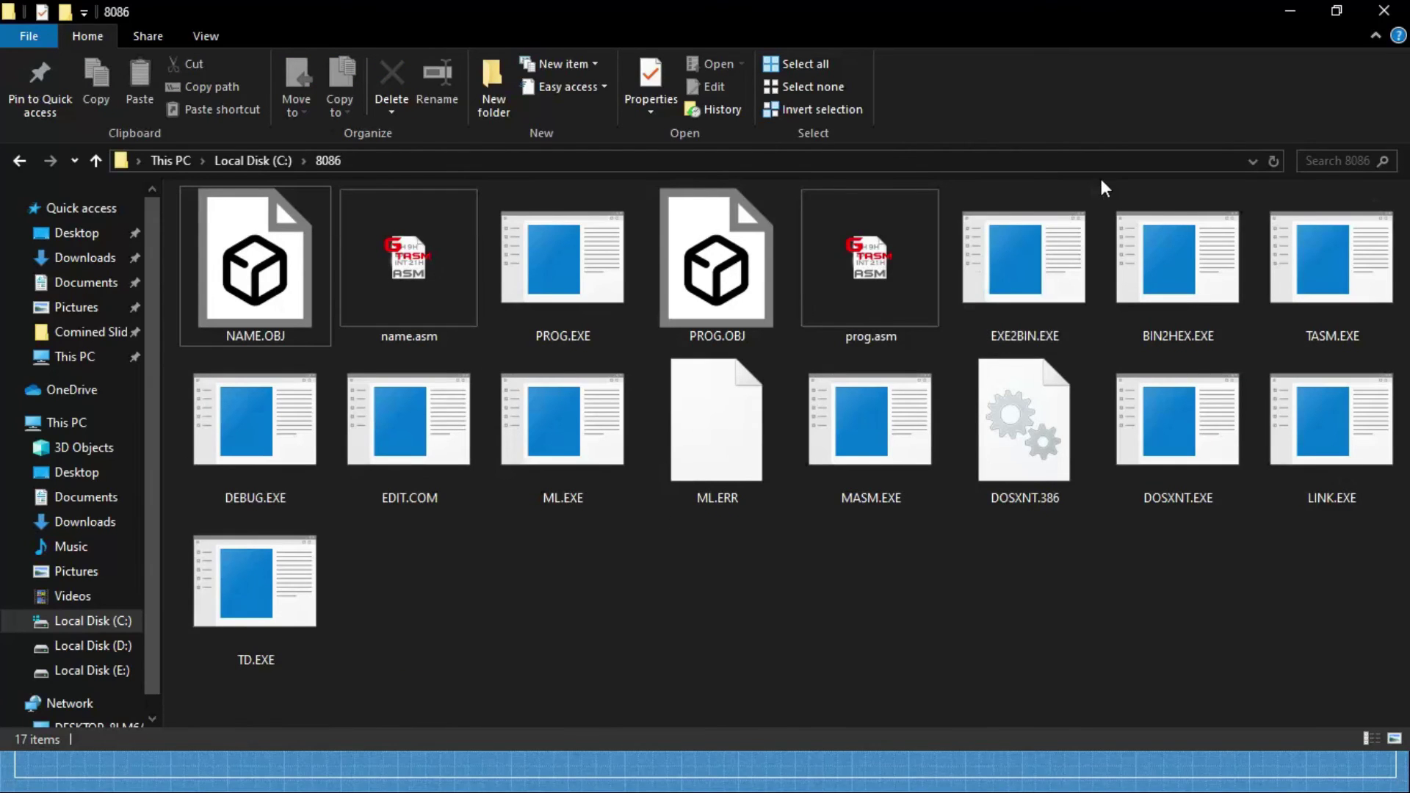
key("alt+Tab")
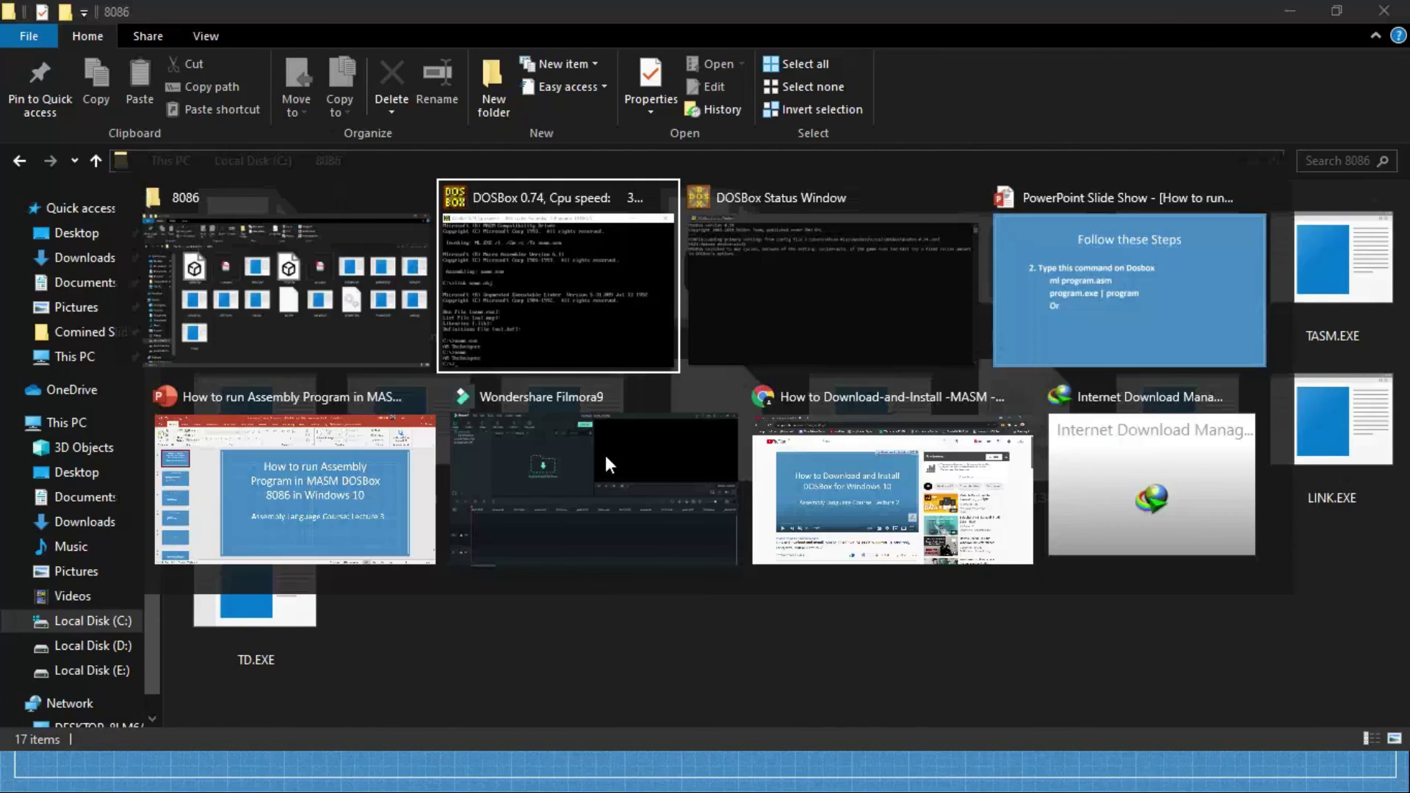
key("Tab")
key("Tab")
key("Tab")
key("Tab")
key("Tab")
key("Tab")
key("Tab")
key("Tab")
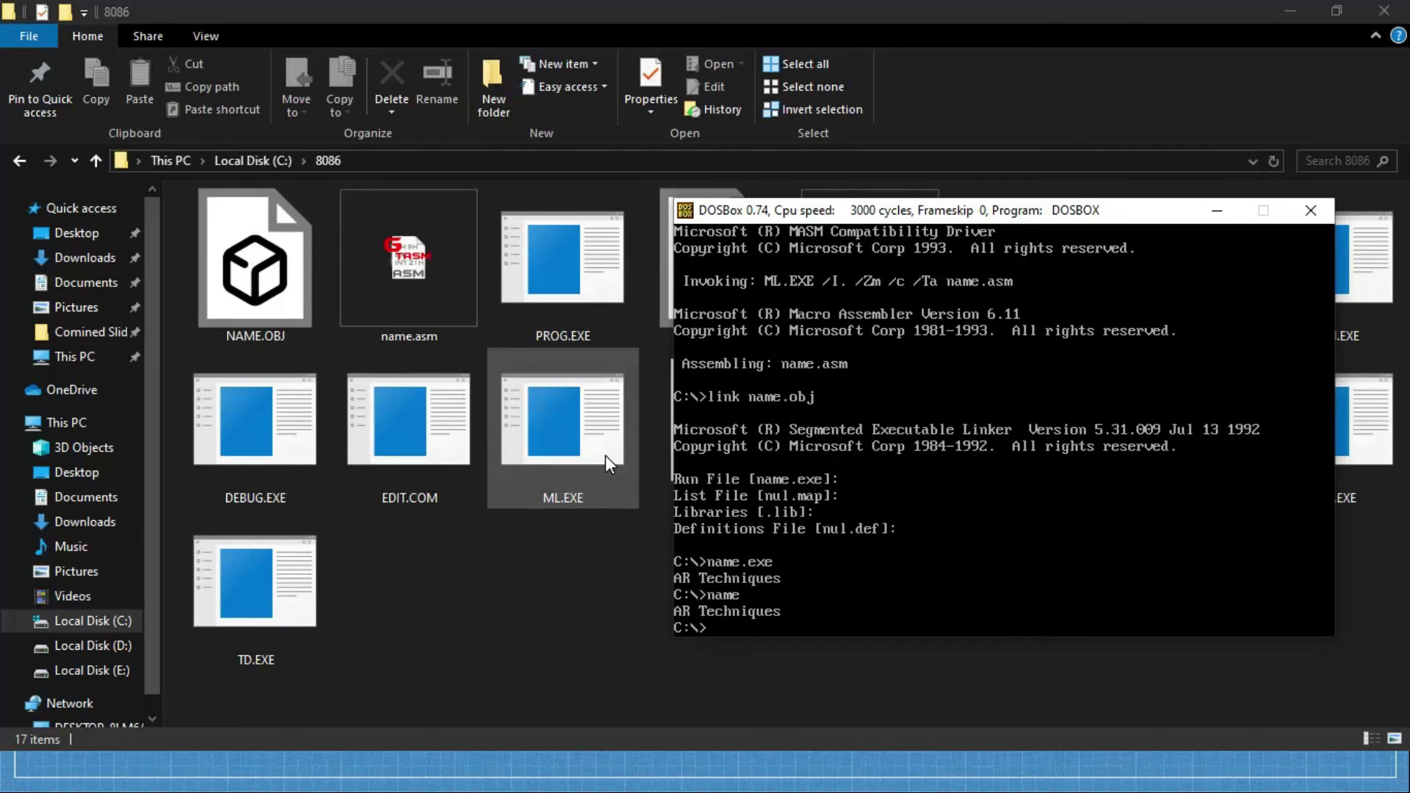
type("n")
- Rebuild NAME.EXE with 'ml name.asm', then run 'name' and 'name.exe'
key("BackSpace")
type("ml ")
type("na")
type("me.asm")
key("Return")
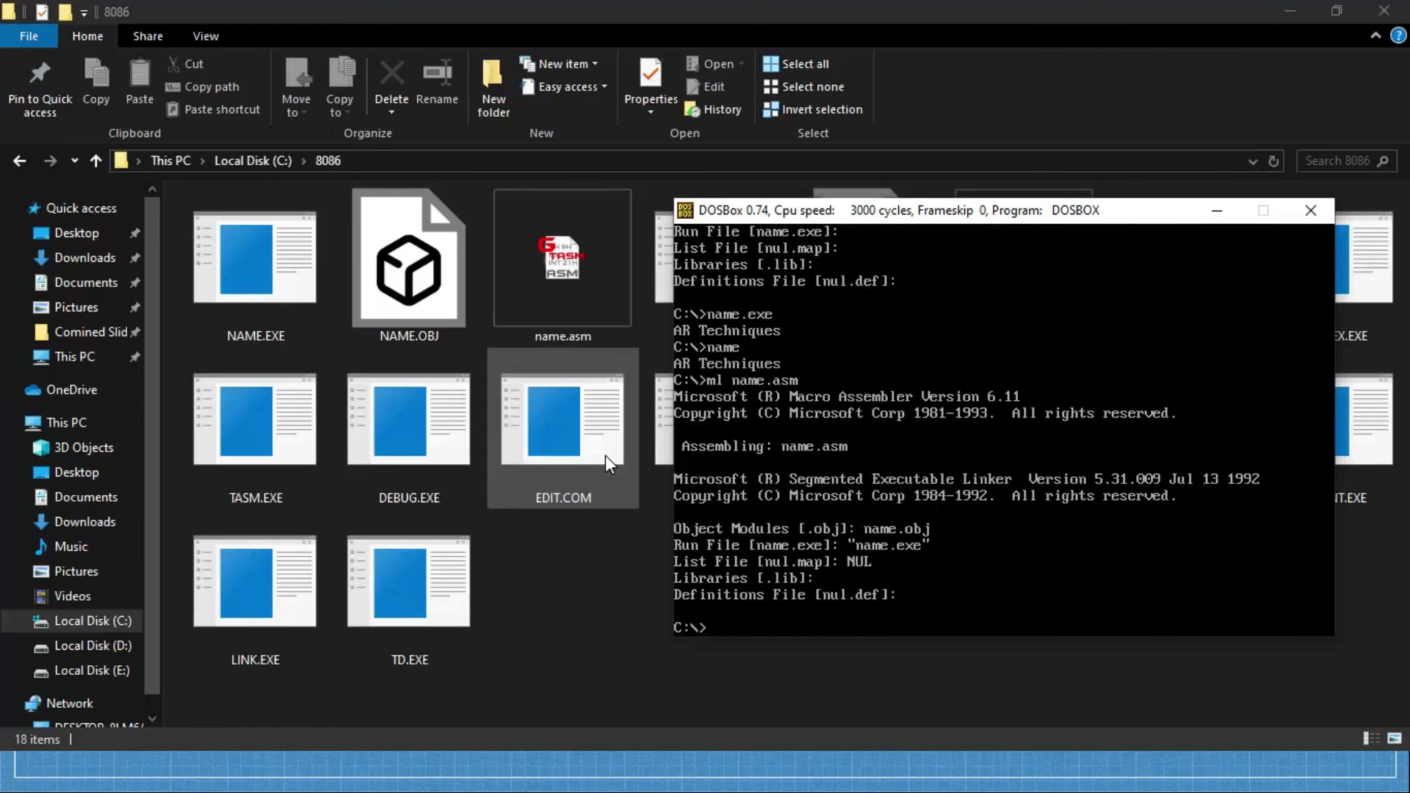
type("name")
key("Return")
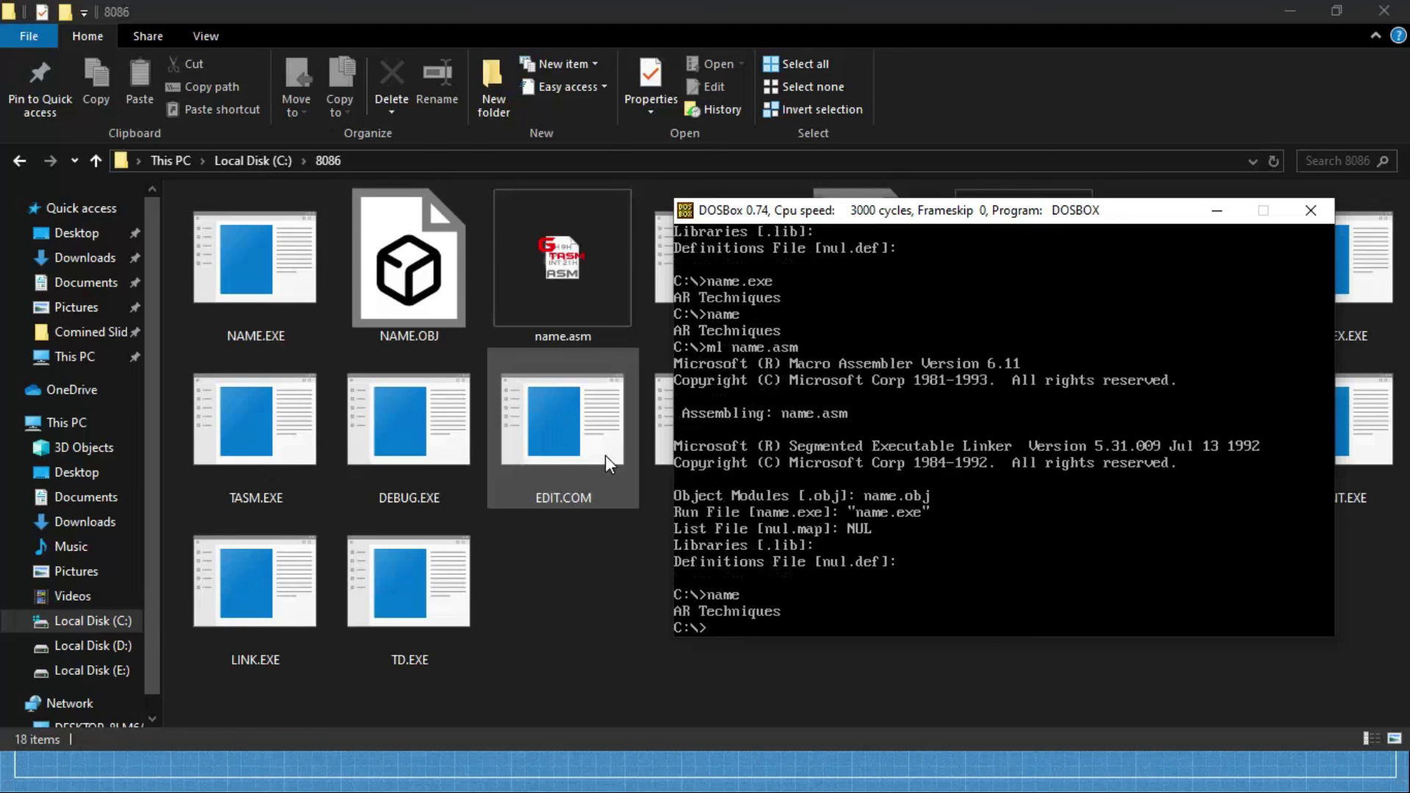
type("name.exe")
key("Return")
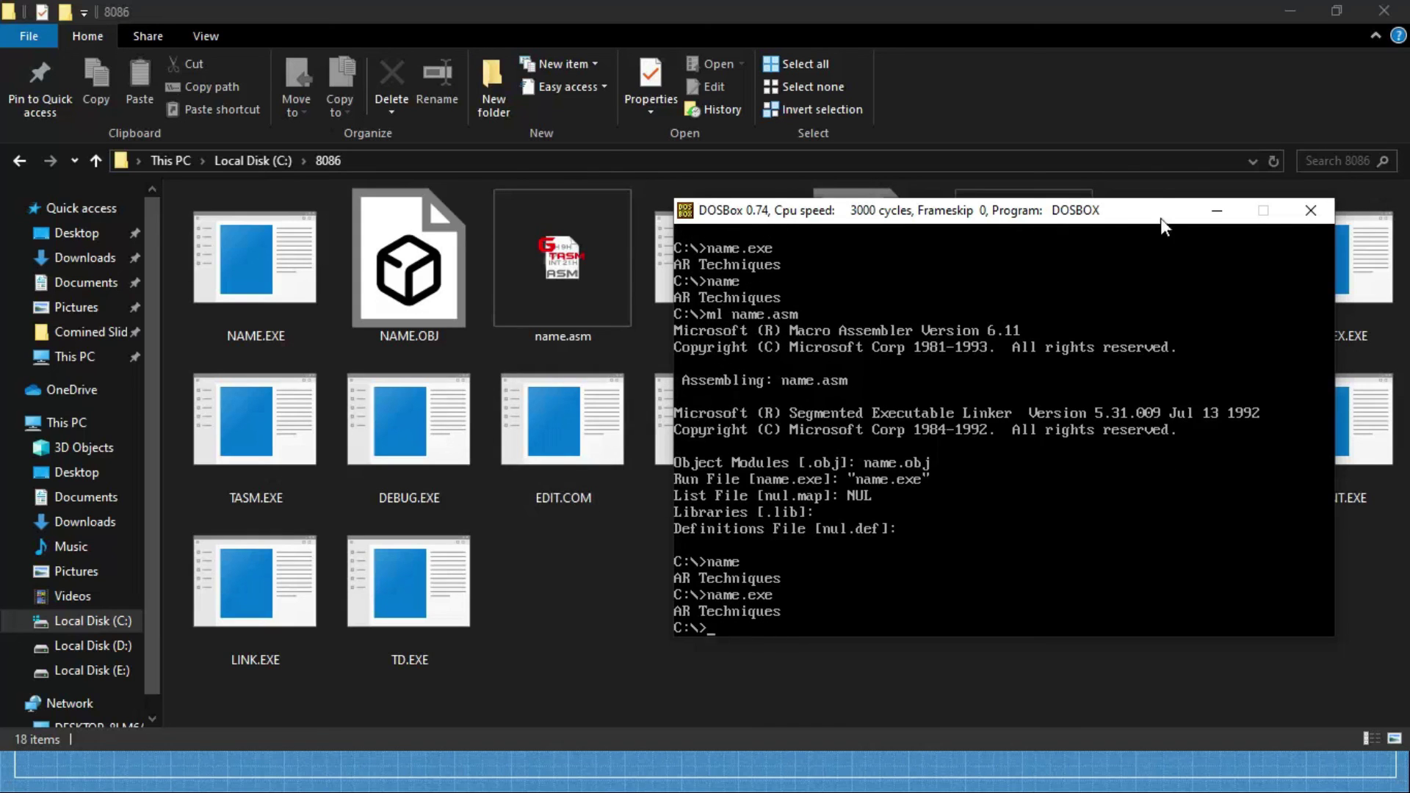
- Close the DOSBox window, leaving the 8086 folder in File Explorer
left_click(1216, 210)
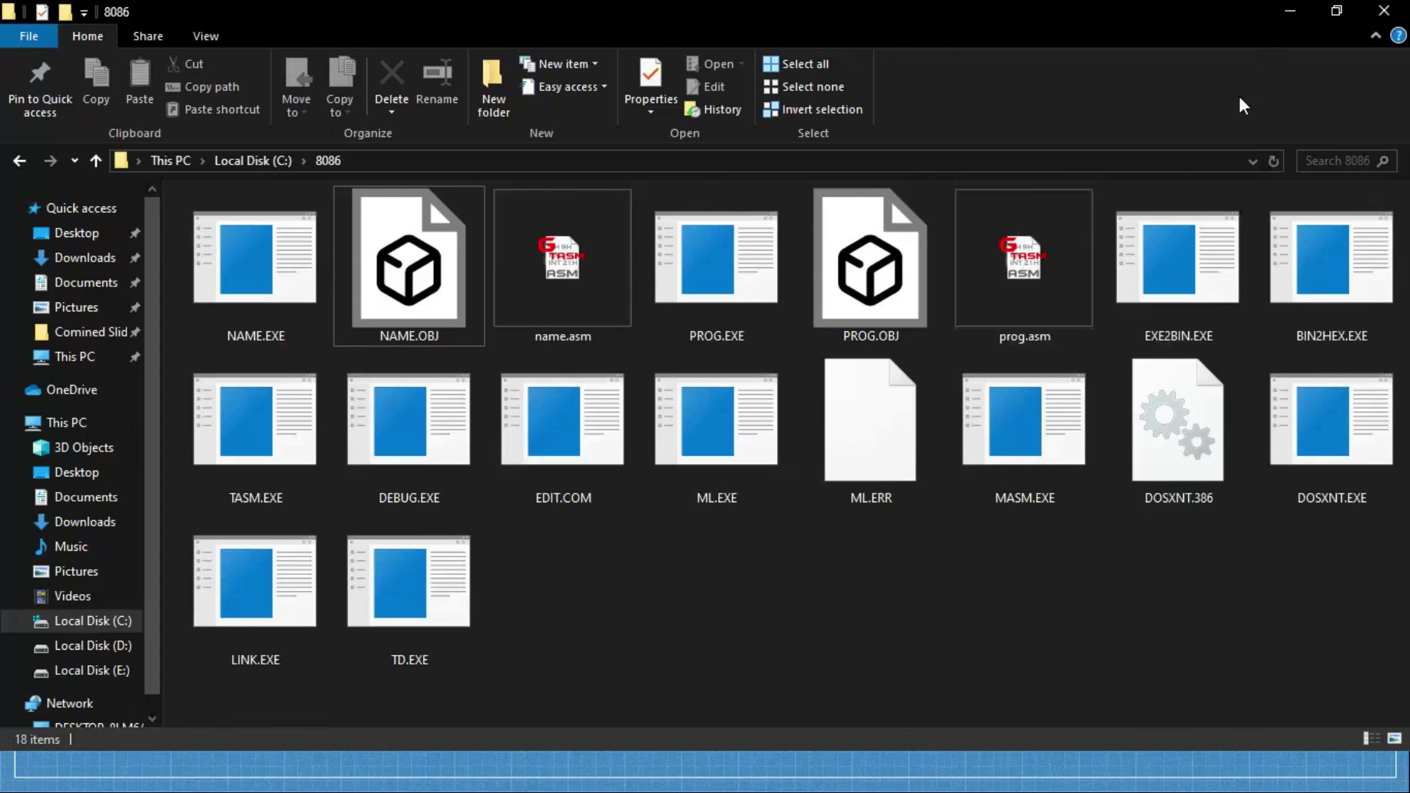